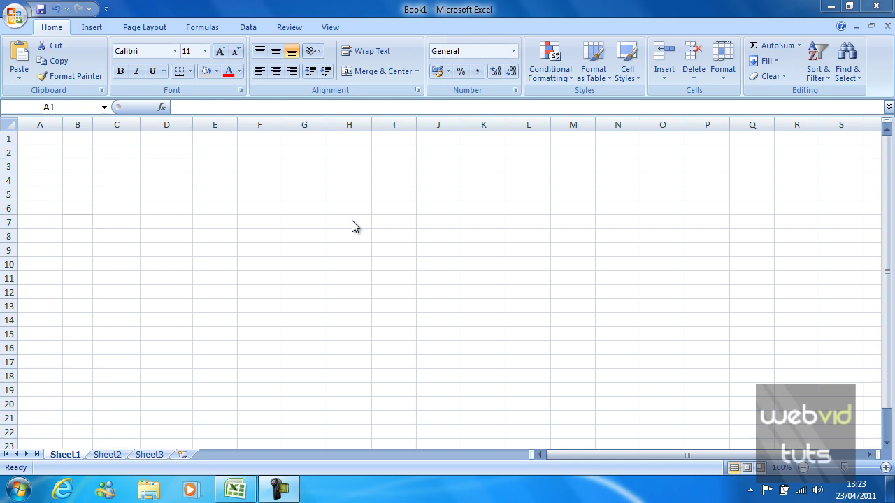
# Enter the headers ID, Name and Surname in cells B2:D2.
pyautogui.click(77, 151)
pyautogui.write('ID')
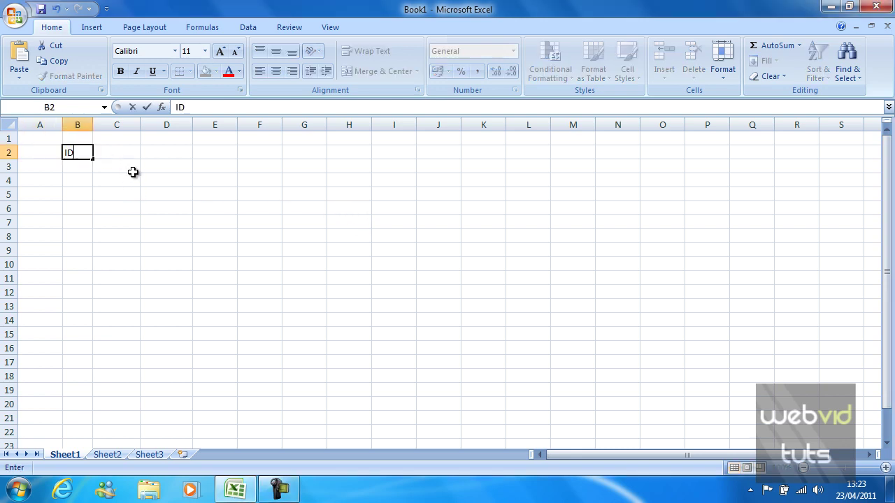
pyautogui.press('Return')
pyautogui.press('Right')
pyautogui.press('Up')
pyautogui.write('N')
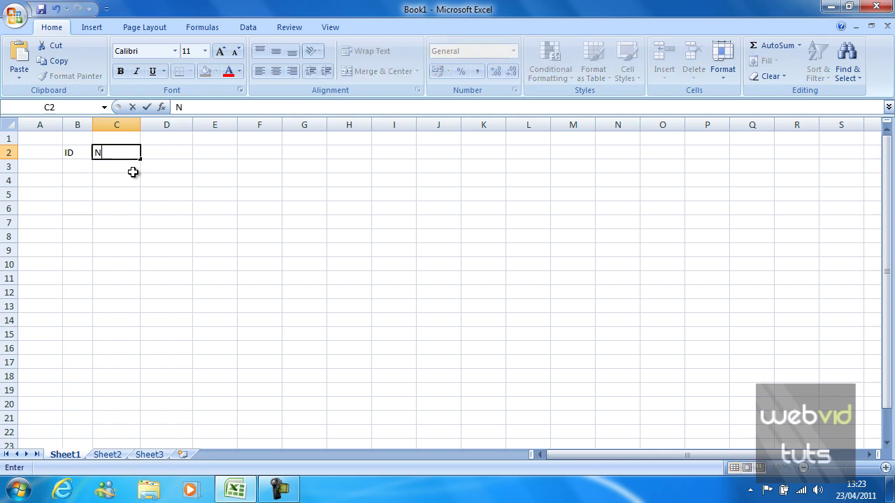
pyautogui.write('ame')
pyautogui.press('Return')
pyautogui.press('Right')
pyautogui.press('Up')
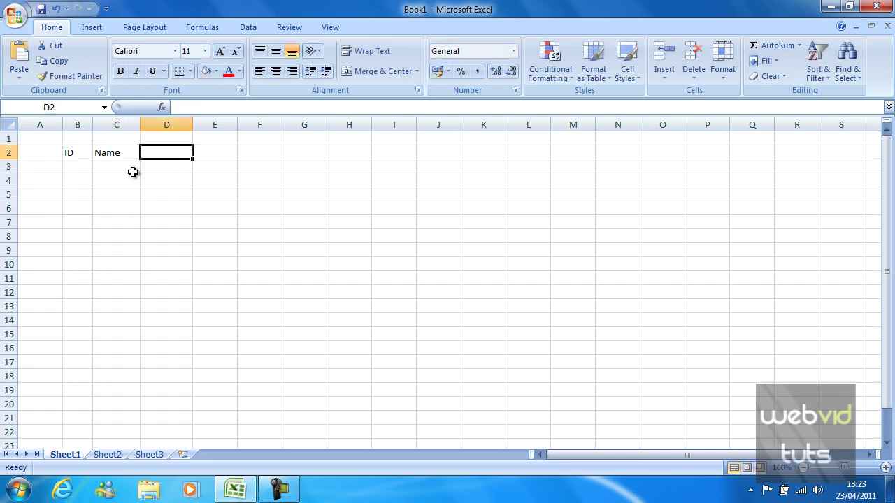
pyautogui.write('Surname')
pyautogui.press('Return')
# Enter the IDs 1, 2, 3 and 4 in cells B3:B6.
pyautogui.press('Left')
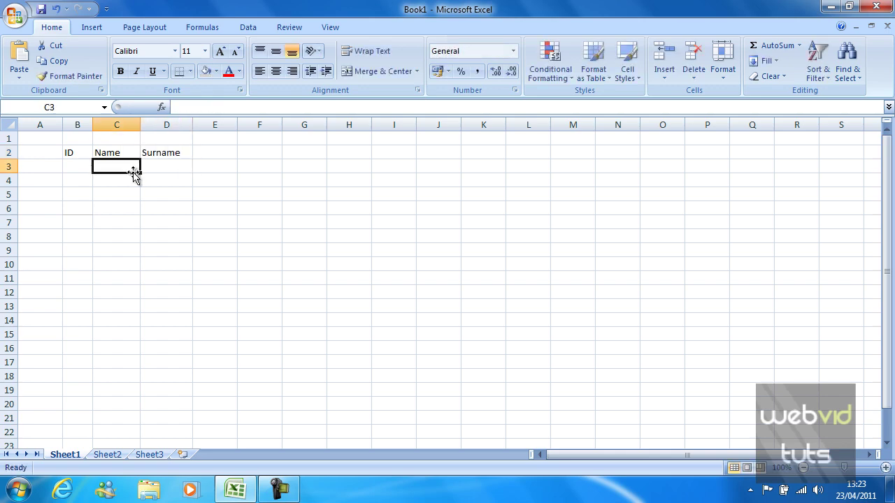
pyautogui.press('Left')
pyautogui.write('1 2 3 4')
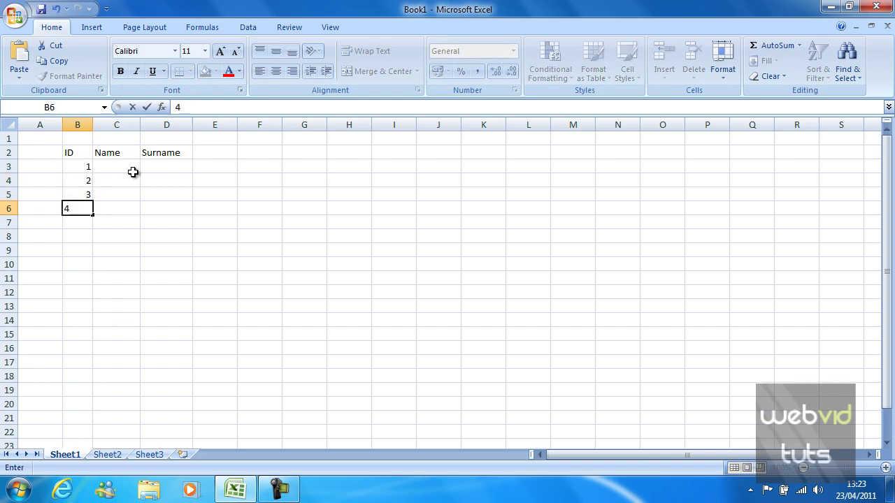
pyautogui.press('Tab')
# Enter the four first names, starting with John and Drue, in C3:C6.
pyautogui.press('Up')
pyautogui.press('Up')
pyautogui.press('Up')
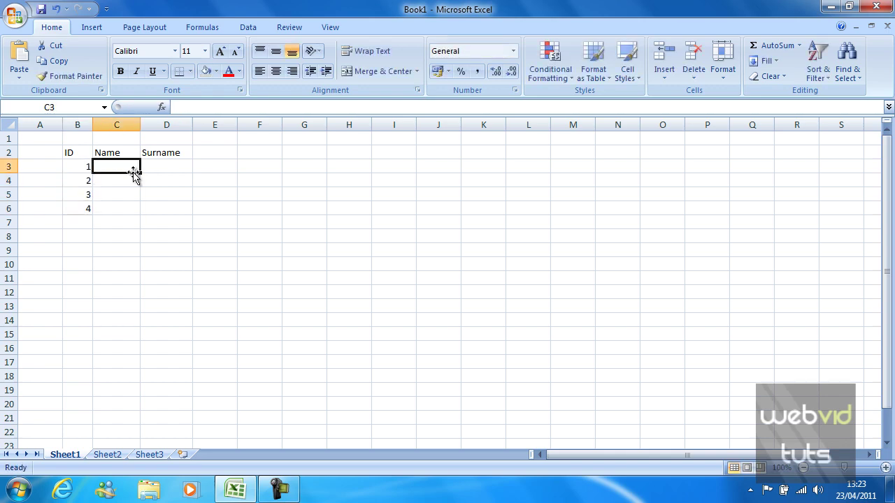
pyautogui.write('John')
pyautogui.press('Return')
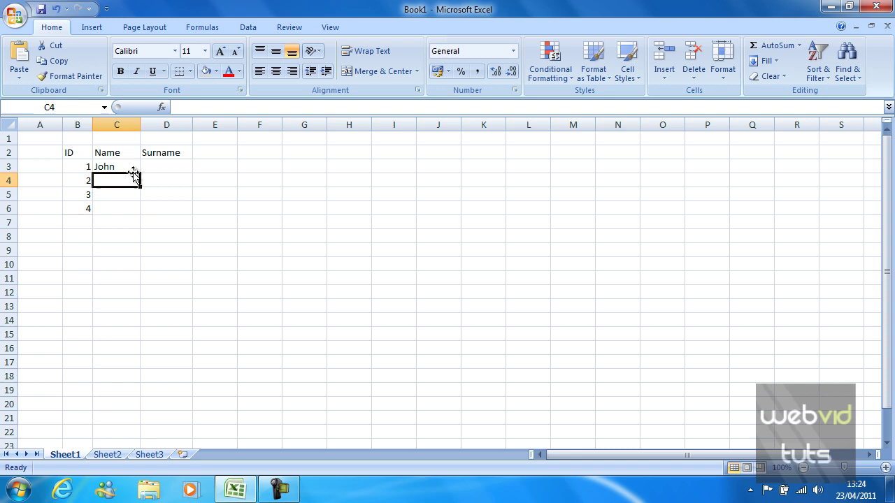
pyautogui.write('Drue')
pyautogui.press('Return')
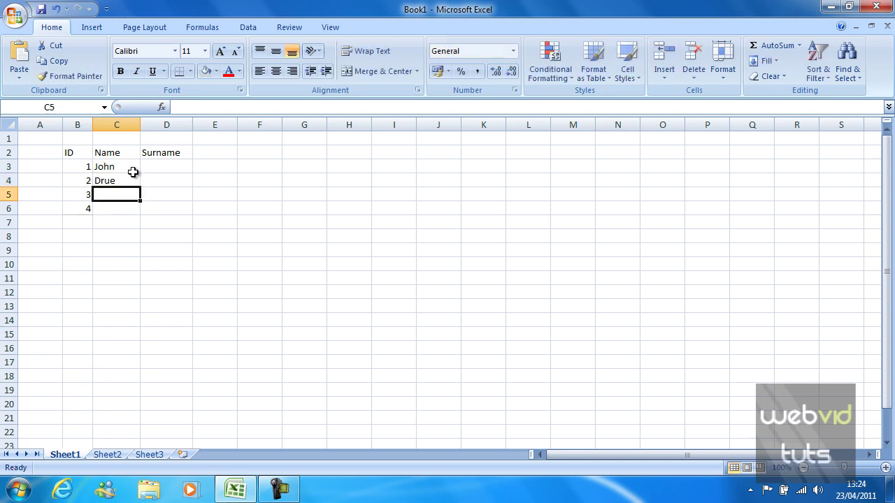
pyautogui.write('Ben')
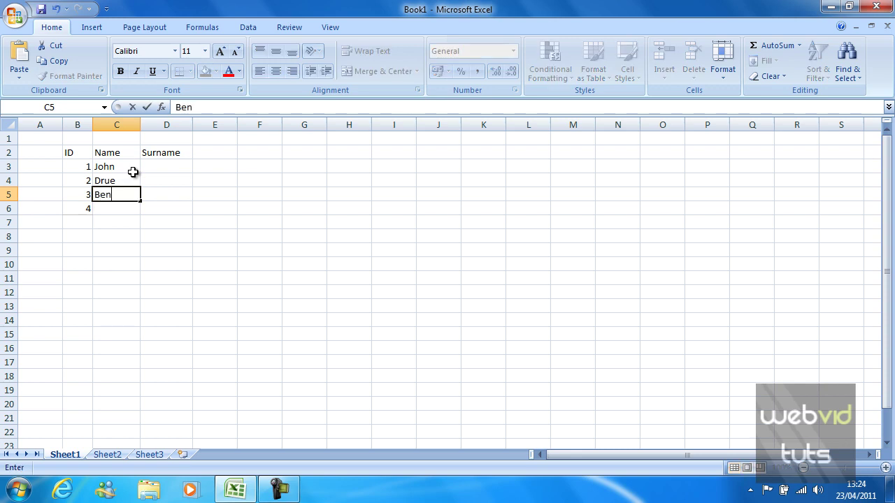
pyautogui.press('Return')
pyautogui.write('Sarah')
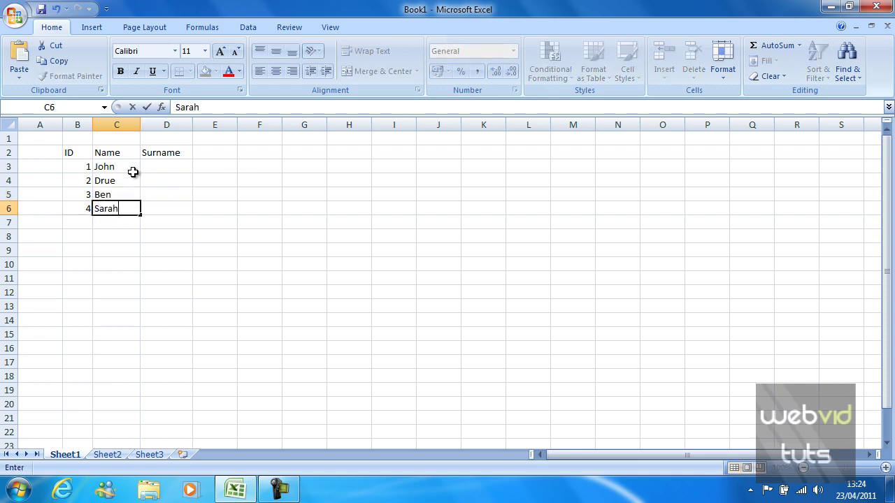
pyautogui.press('Return')
# Enter the four matching surnames in cells D3:D6.
pyautogui.press('Right')
pyautogui.press('Up')
pyautogui.press('Up')
pyautogui.press('Up')
pyautogui.press('Up')
pyautogui.write('S')
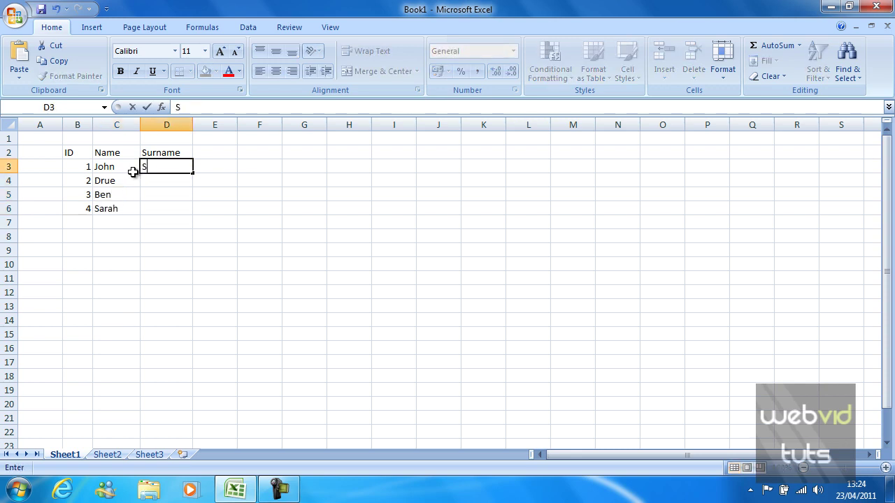
pyautogui.press('Return')
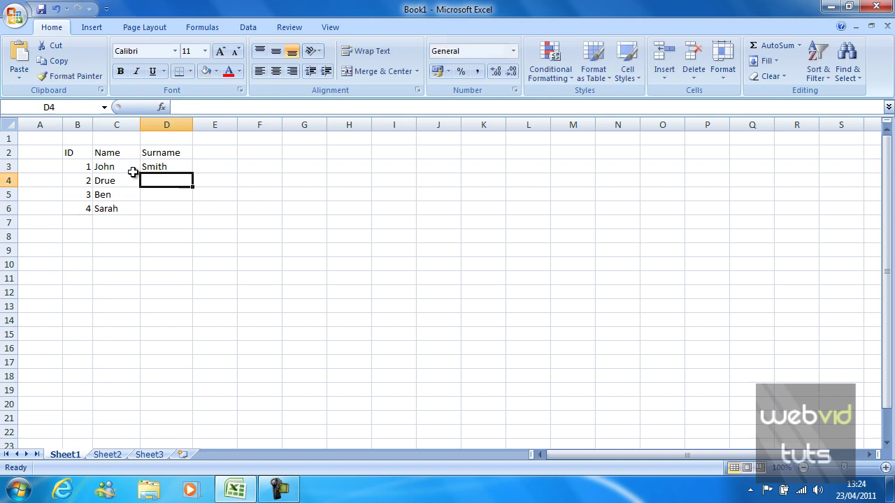
pyautogui.write('Chocs')
pyautogui.press('Return')
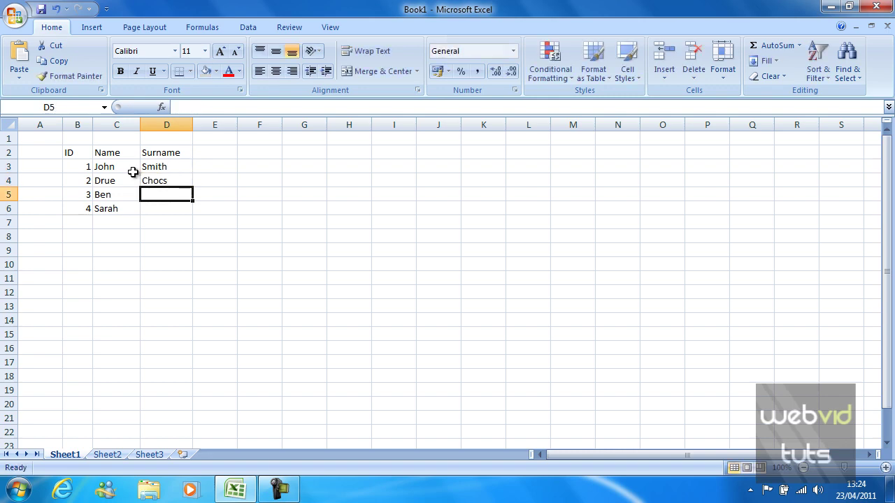
pyautogui.write('Late')
pyautogui.press('Return')
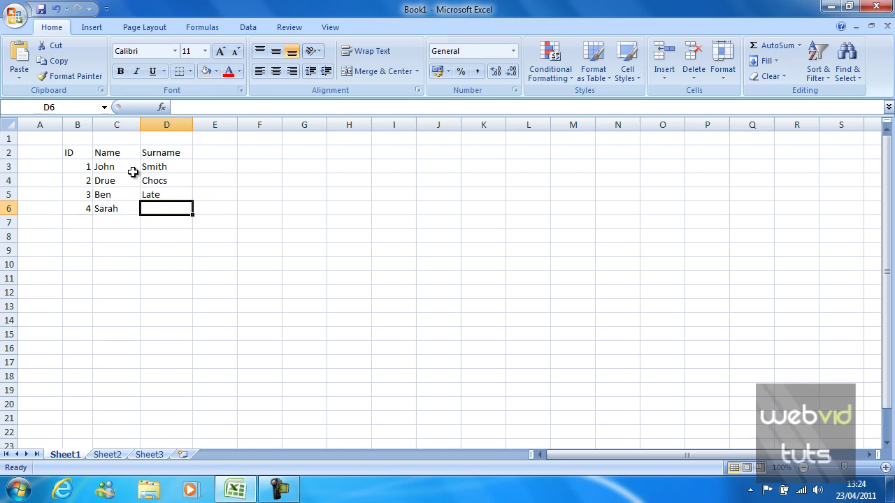
pyautogui.write('Drewws')
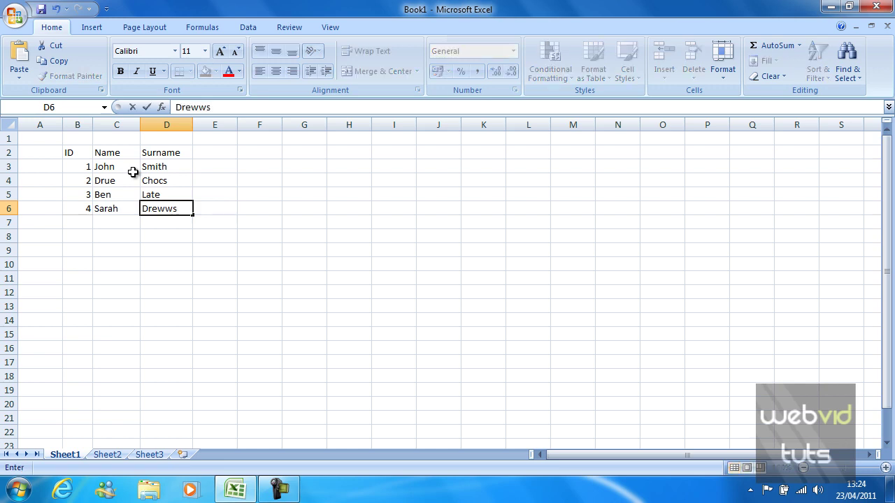
pyautogui.press('Return')
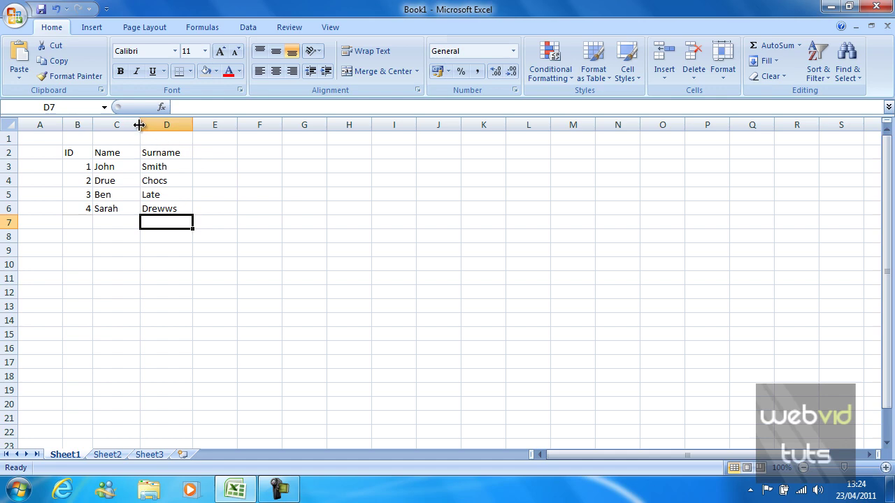
# Resize columns C and D so the names and surnames fit neatly.
pyautogui.moveTo(139, 125); pyautogui.dragTo(138, 127)
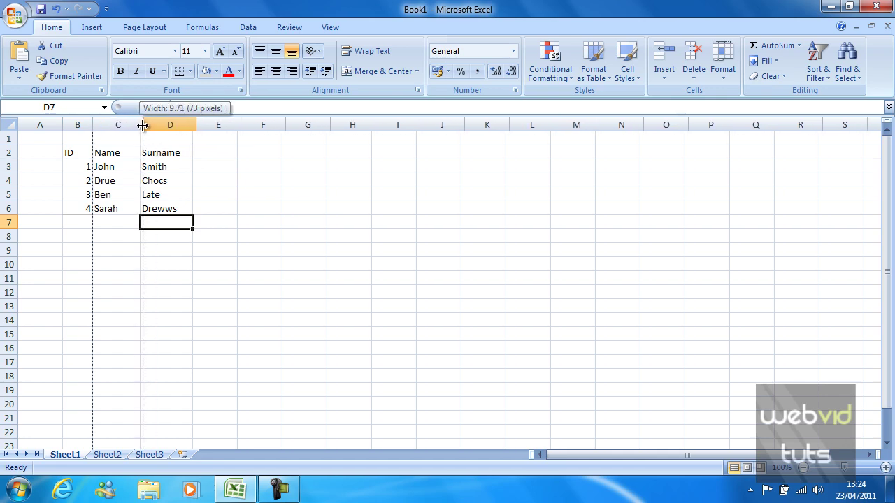
pyautogui.moveTo(138, 128); pyautogui.dragTo(124, 126)
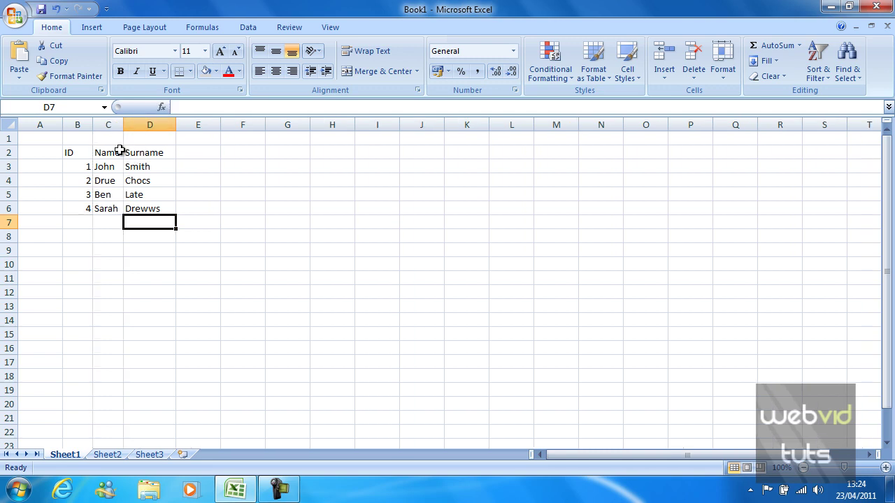
pyautogui.doubleClick(175, 126)
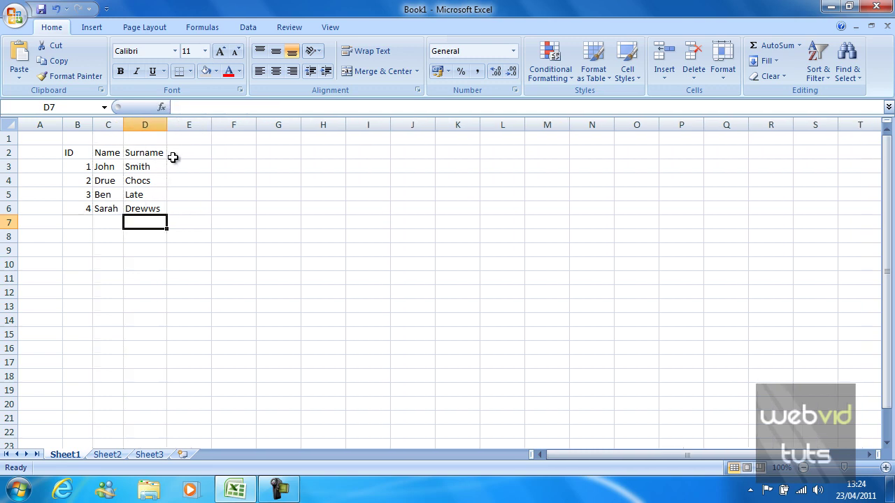
pyautogui.moveTo(124, 127); pyautogui.dragTo(229, 128)
pyautogui.press('Up')
pyautogui.press('Up')
pyautogui.press('Up')
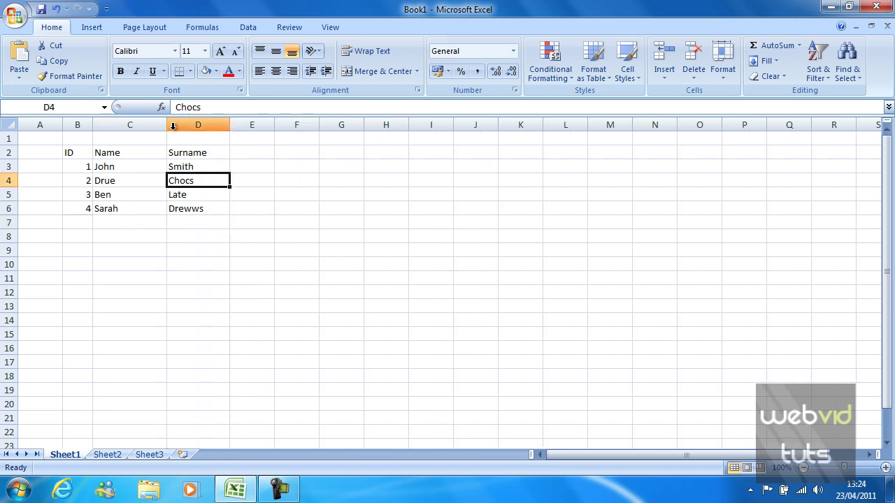
pyautogui.moveTo(166, 128)
pyautogui.mouseDown()
pyautogui.moveTo(124, 132)
pyautogui.moveTo(148, 130)
pyautogui.mouseUp()
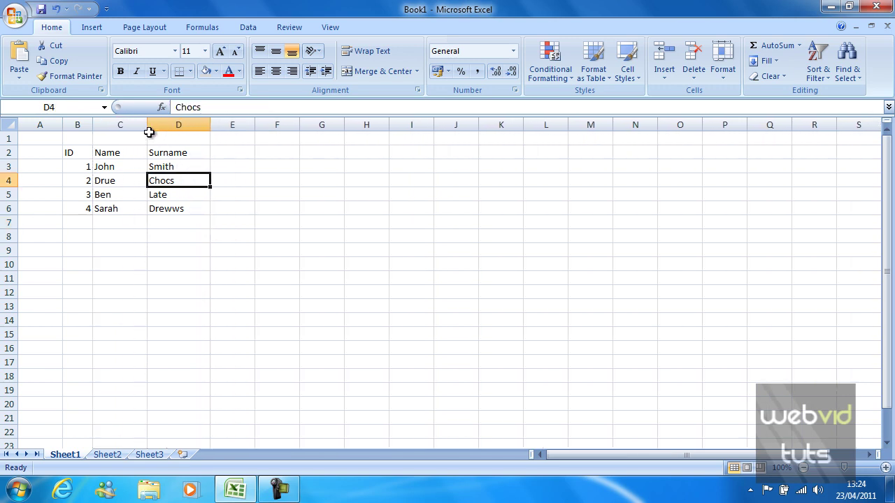
pyautogui.moveTo(209, 130); pyautogui.dragTo(207, 131)
pyautogui.click(230, 154)
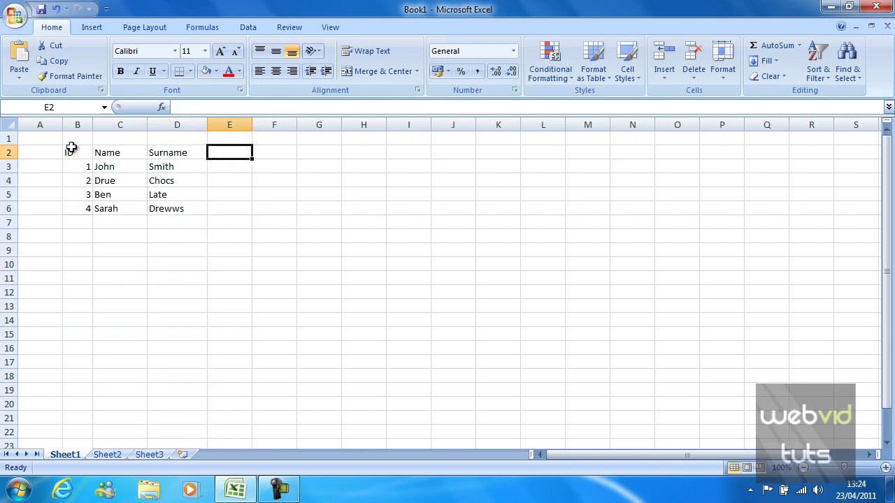
# Make the ID, Name and Surname header cells B2:D2 bold.
pyautogui.moveTo(83, 153); pyautogui.dragTo(168, 156)
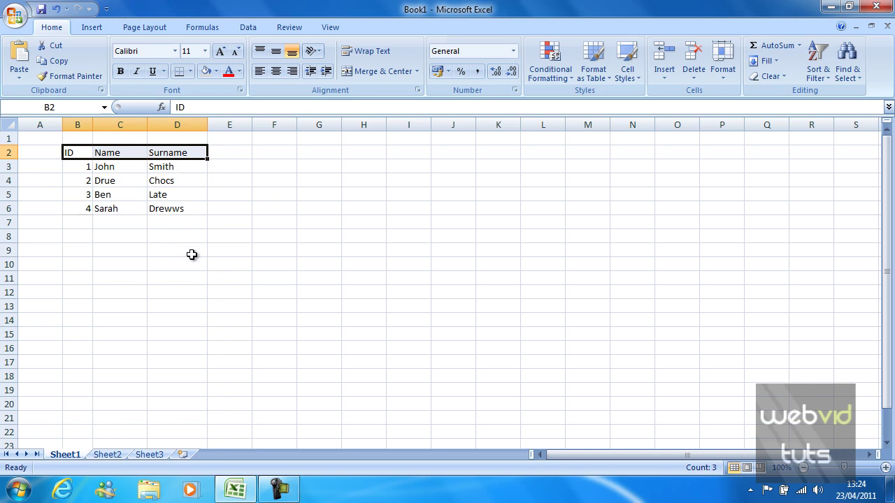
pyautogui.hotkey('ctrl', 'b')
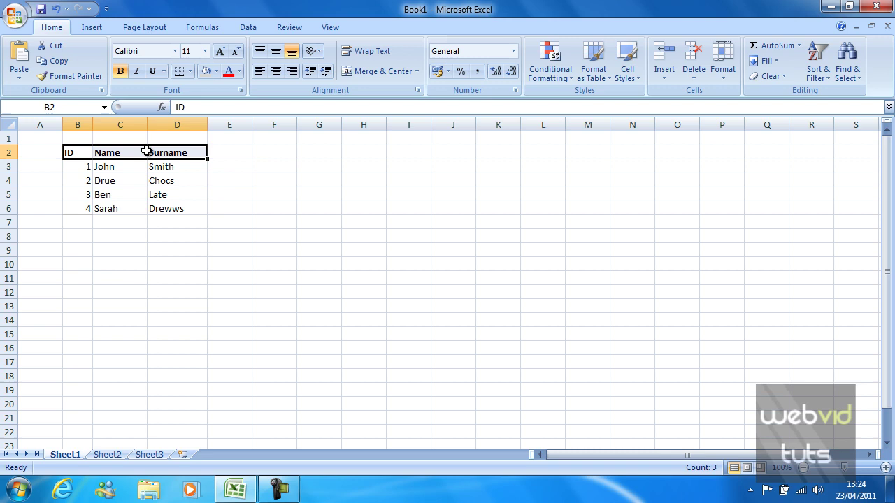
pyautogui.click(119, 72)
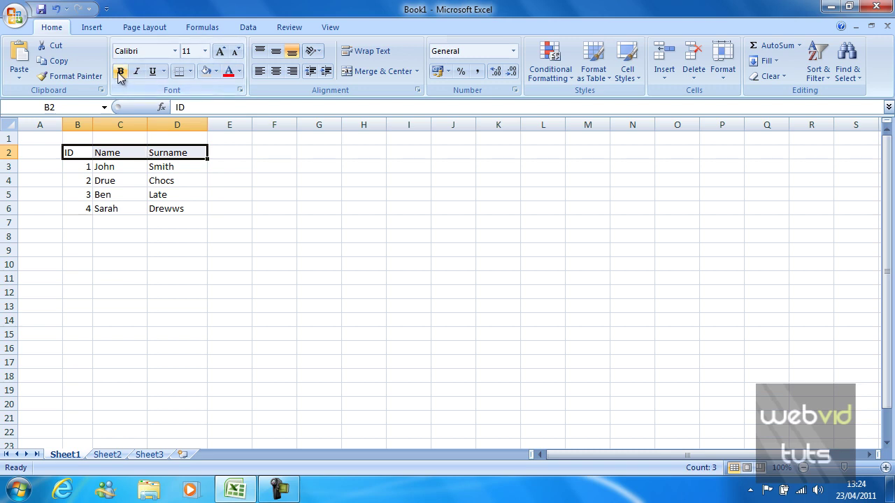
pyautogui.click(119, 73)
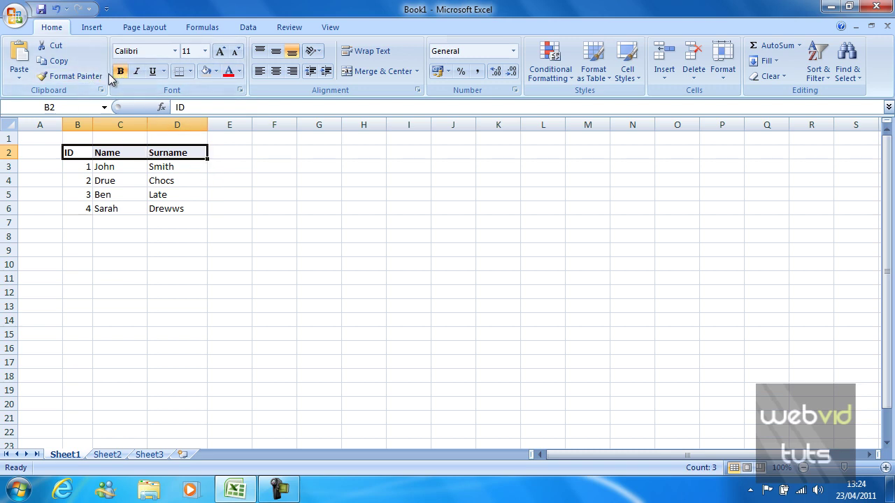
pyautogui.click(220, 164)
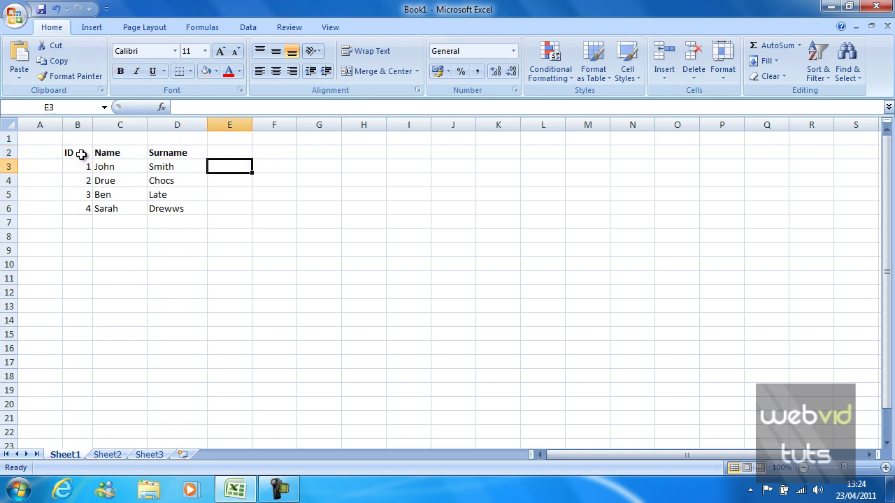
# Center-align every cell of the table range B2:D6.
pyautogui.click(81, 154)
pyautogui.moveTo(79, 155); pyautogui.dragTo(187, 209)
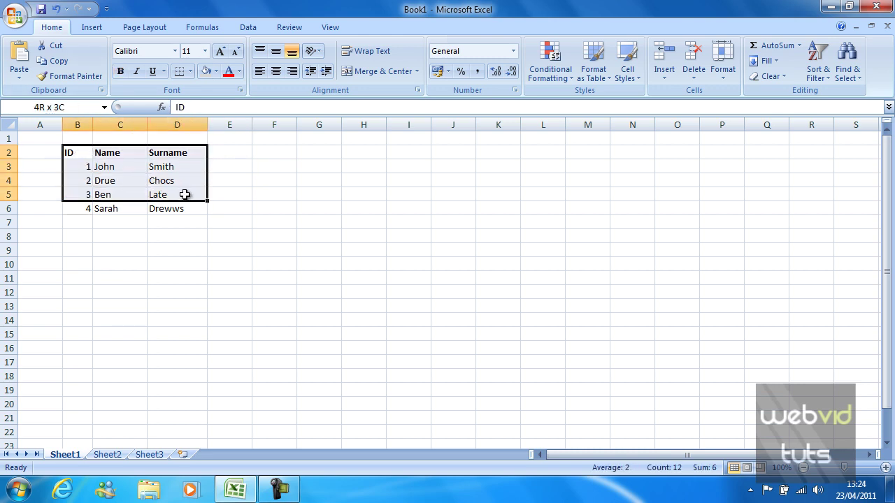
pyautogui.click(275, 73)
pyautogui.click(242, 181)
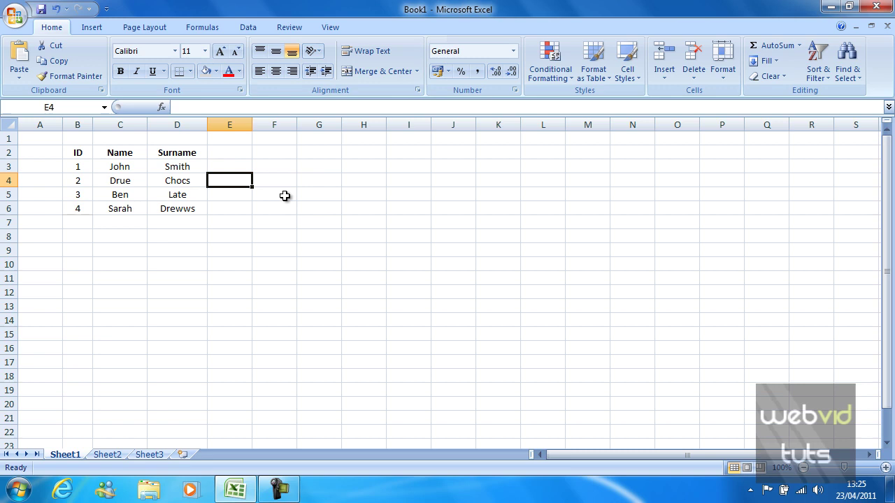
pyautogui.click(259, 220)
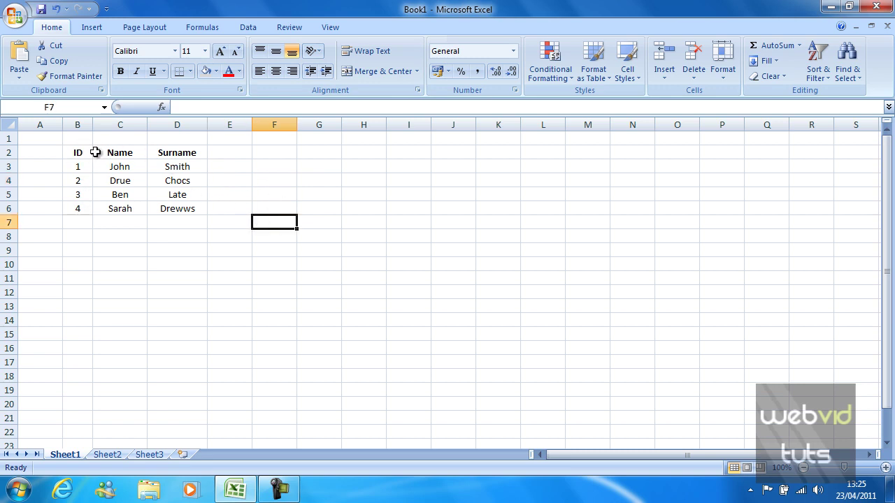
pyautogui.moveTo(73, 151)
pyautogui.mouseDown()
pyautogui.moveTo(184, 201)
pyautogui.moveTo(172, 204)
pyautogui.mouseUp()
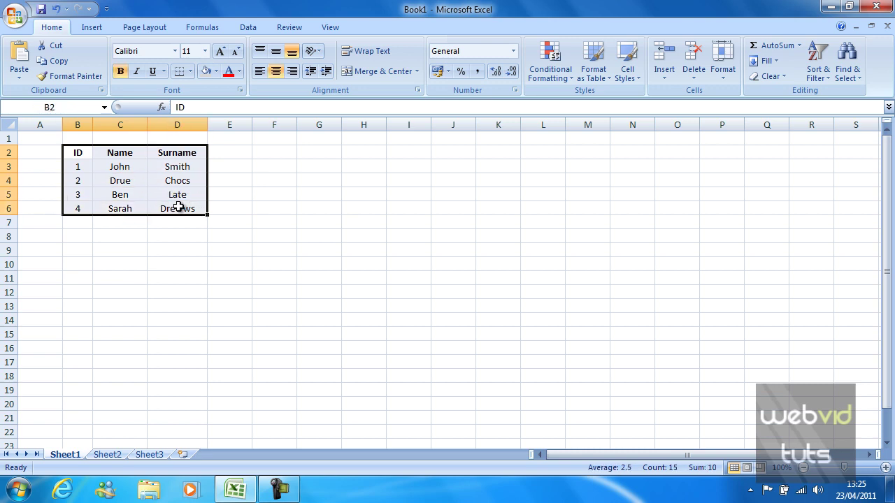
# In Format Cells' border settings, pick the thin solid line style for the table.
pyautogui.rightClick(154, 172)
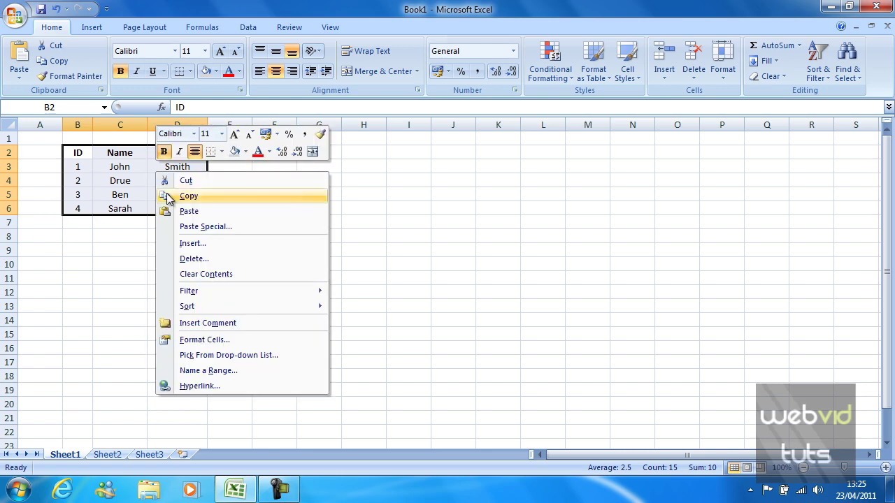
pyautogui.click(207, 346)
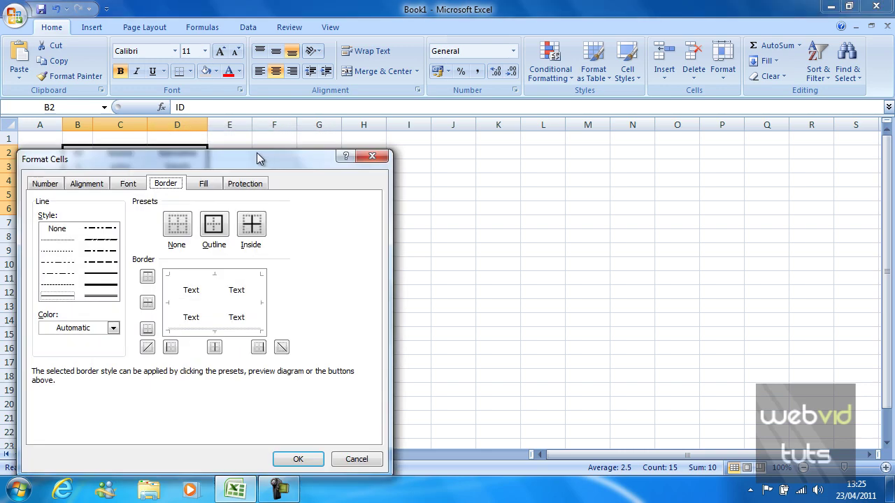
pyautogui.moveTo(256, 152)
pyautogui.mouseDown()
pyautogui.moveTo(565, 152)
pyautogui.moveTo(601, 131)
pyautogui.mouseUp()
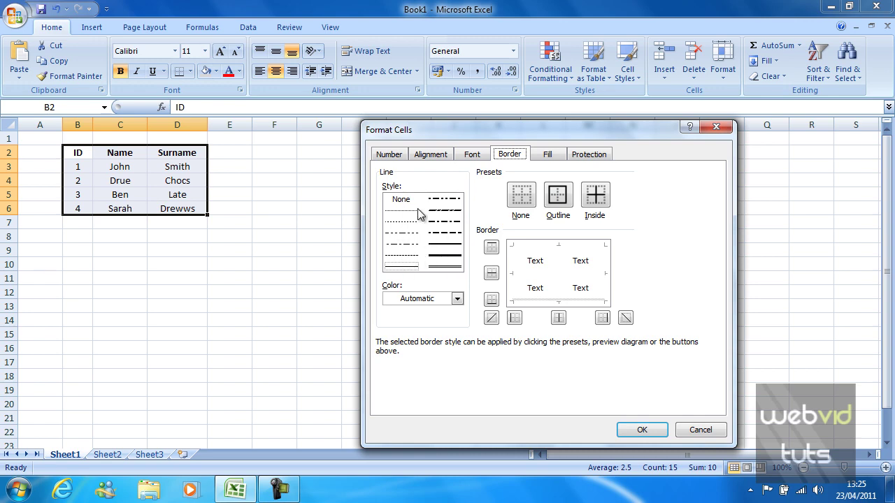
pyautogui.click(411, 268)
# Set the Outline and Inside border presets so the preview shows a full grid.
pyautogui.click(563, 200)
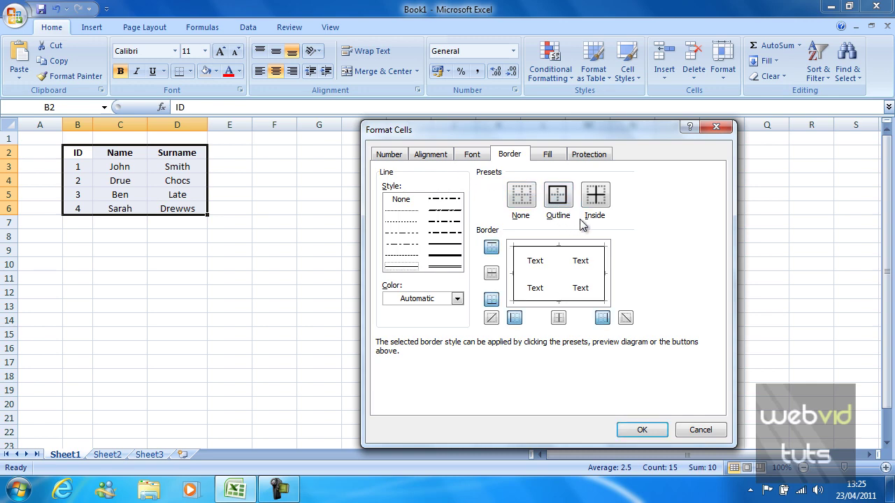
pyautogui.click(603, 195)
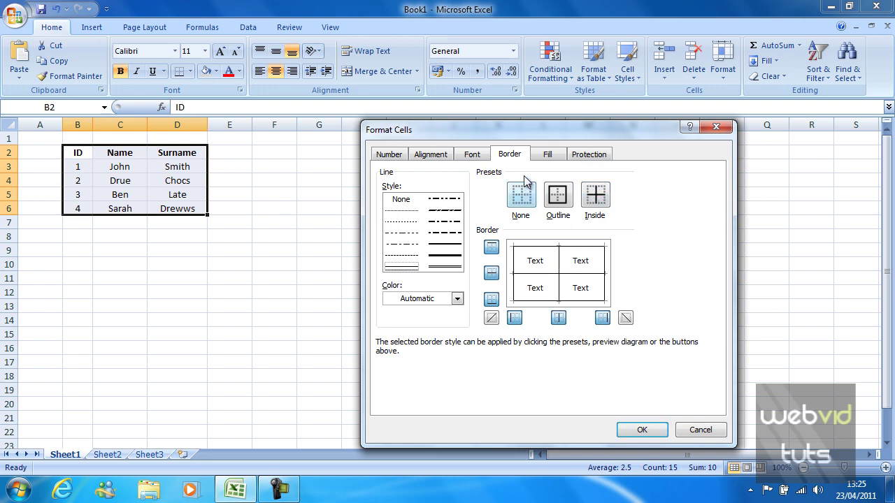
pyautogui.click(521, 199)
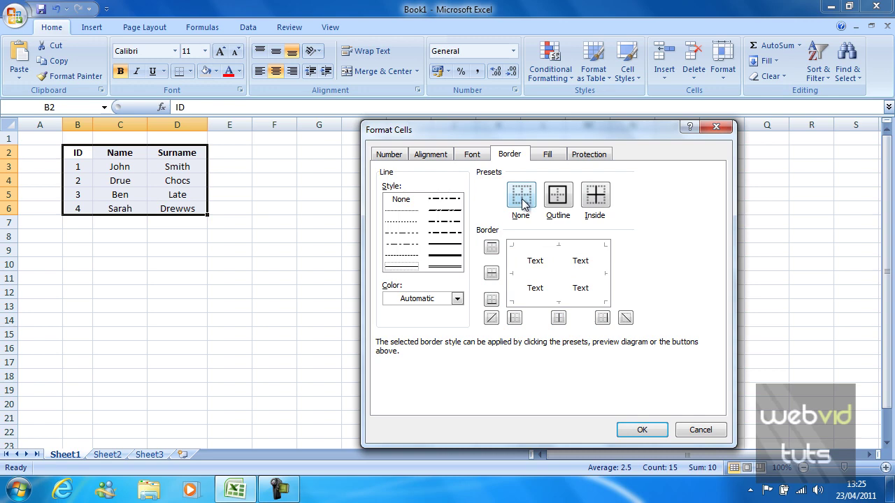
pyautogui.click(557, 196)
pyautogui.click(491, 247)
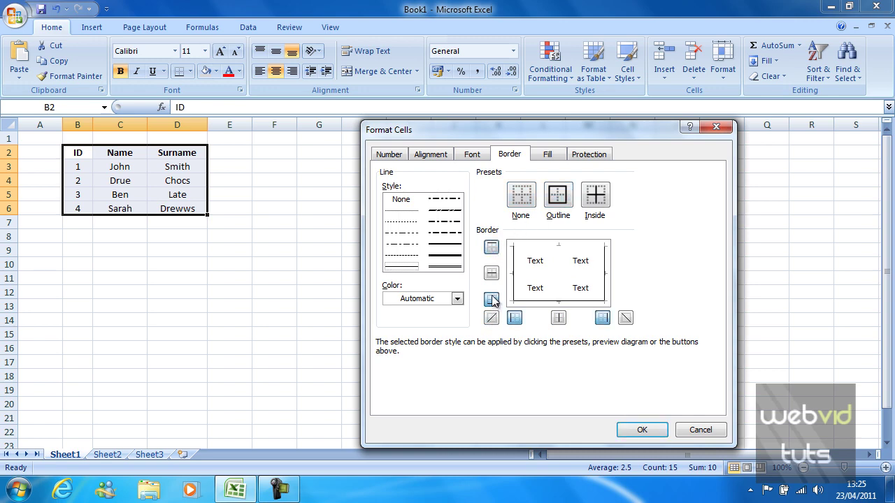
pyautogui.click(492, 299)
pyautogui.click(514, 317)
pyautogui.click(602, 317)
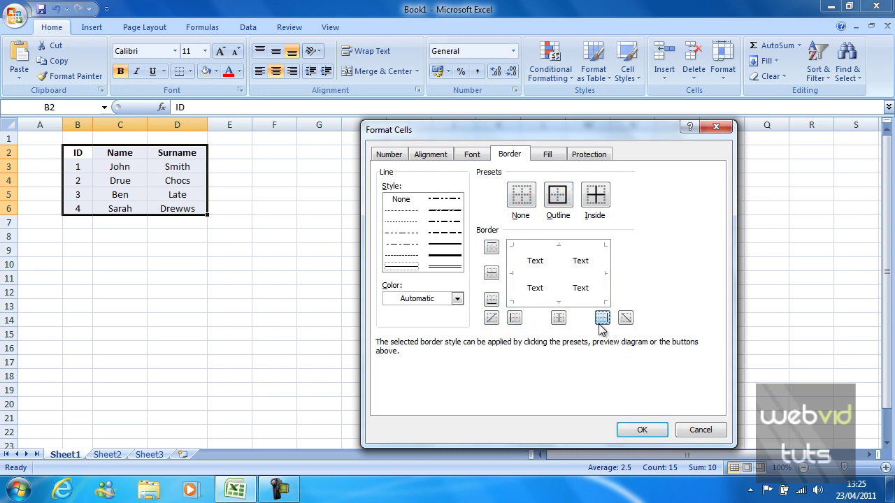
pyautogui.click(559, 198)
pyautogui.click(595, 198)
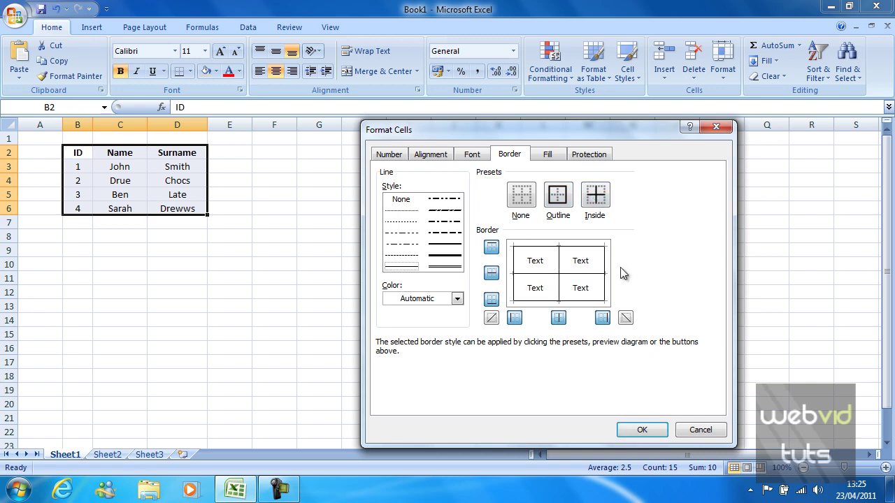
# Apply grey outline and inside borders to the whole table.
pyautogui.click(456, 299)
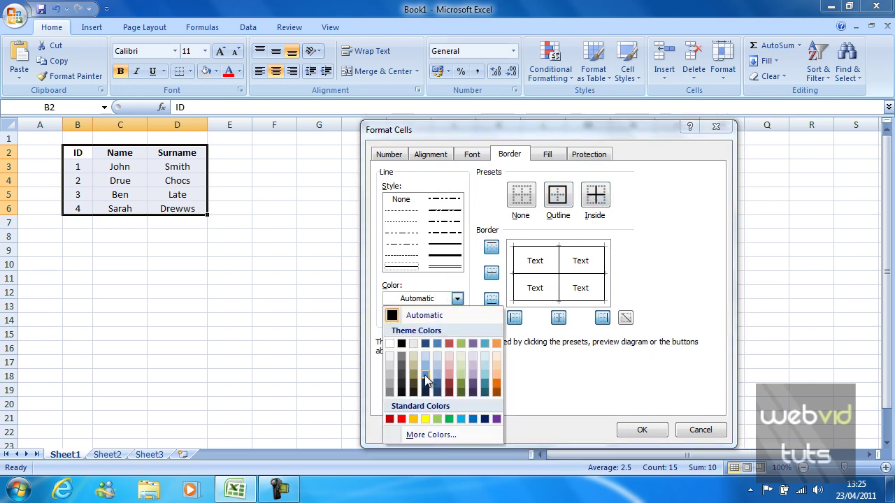
pyautogui.click(390, 392)
pyautogui.click(557, 196)
pyautogui.click(598, 203)
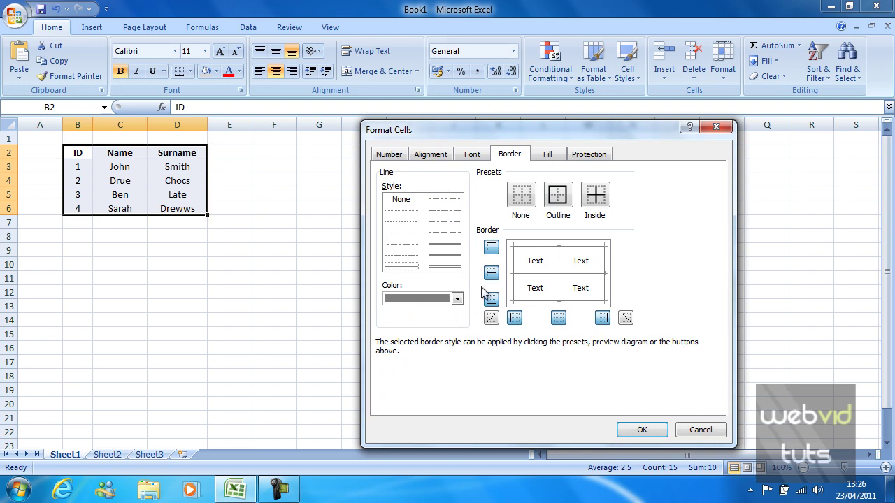
pyautogui.click(642, 430)
pyautogui.click(236, 214)
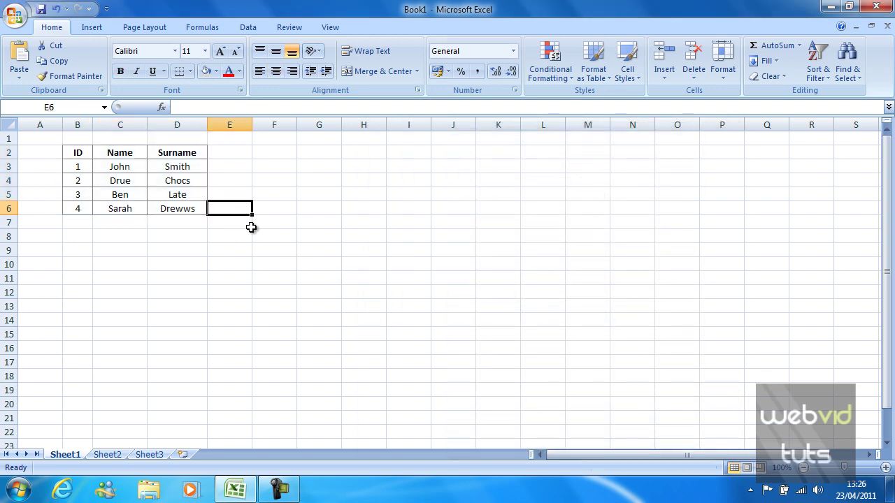
pyautogui.click(282, 235)
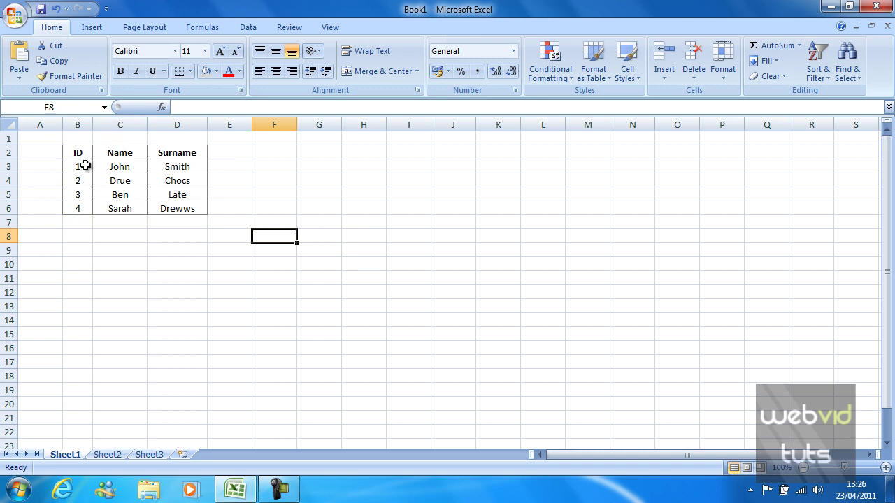
# Give header cells B2:D2 a dark grey fill.
pyautogui.moveTo(77, 153); pyautogui.dragTo(178, 152)
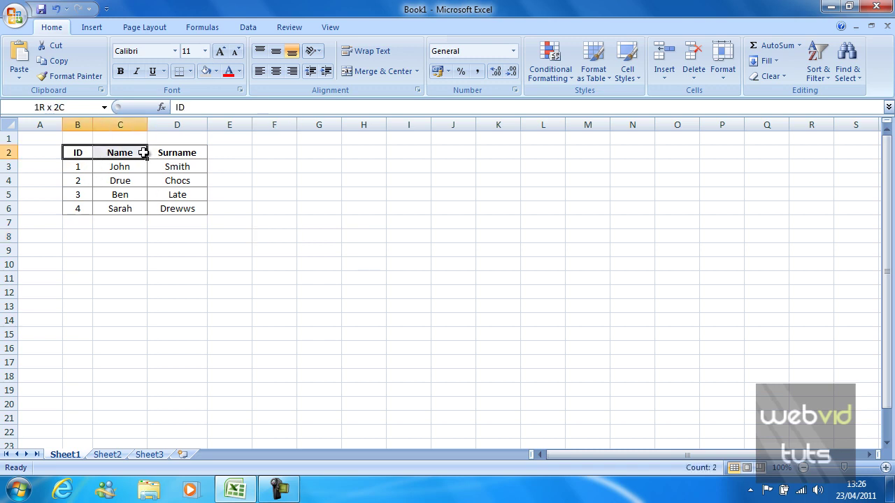
pyautogui.click(184, 165)
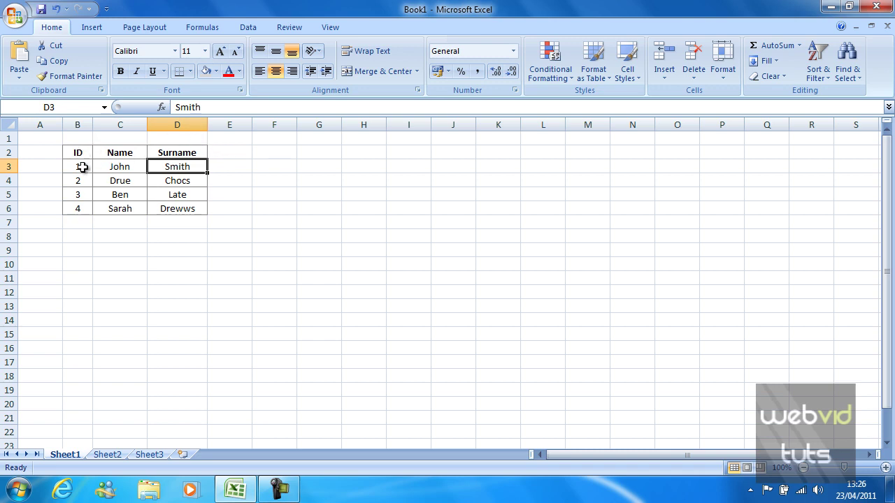
pyautogui.moveTo(80, 155); pyautogui.dragTo(158, 153)
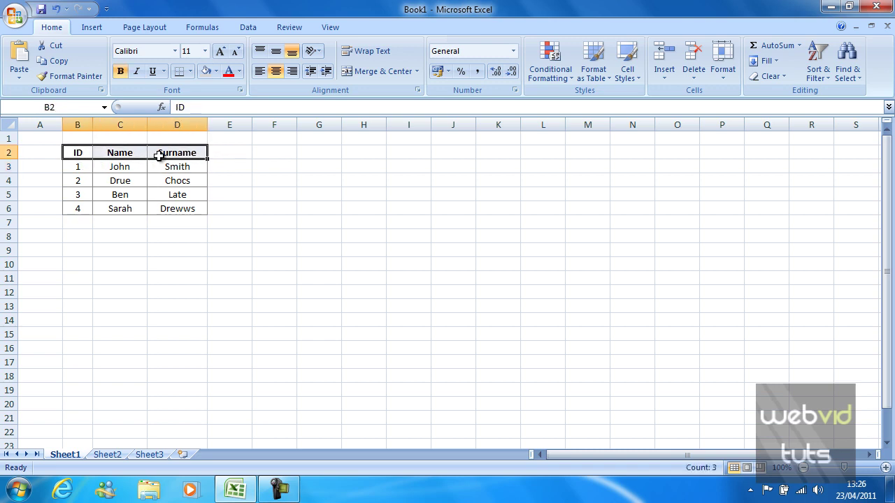
pyautogui.click(215, 72)
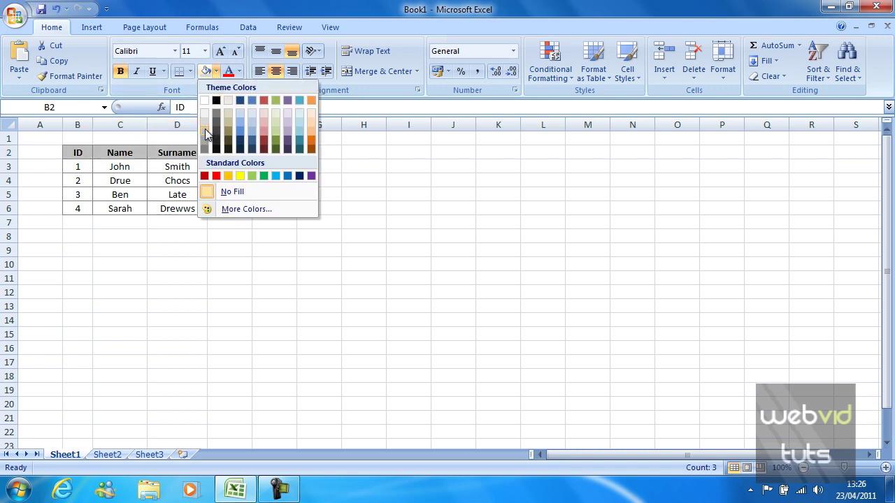
pyautogui.click(205, 129)
# Give the data cells B3:D6 a light grey fill.
pyautogui.moveTo(83, 167)
pyautogui.mouseDown()
pyautogui.moveTo(124, 200)
pyautogui.moveTo(168, 208)
pyautogui.mouseUp()
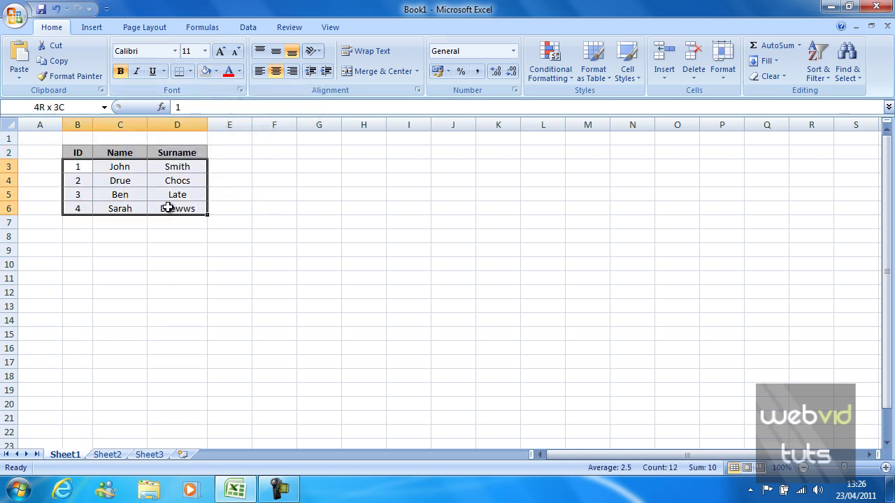
pyautogui.click(216, 72)
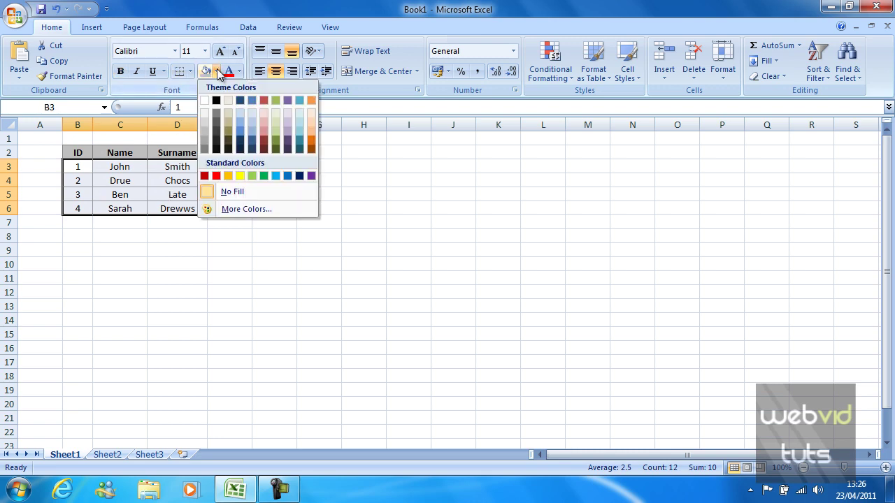
pyautogui.click(205, 114)
pyautogui.click(273, 223)
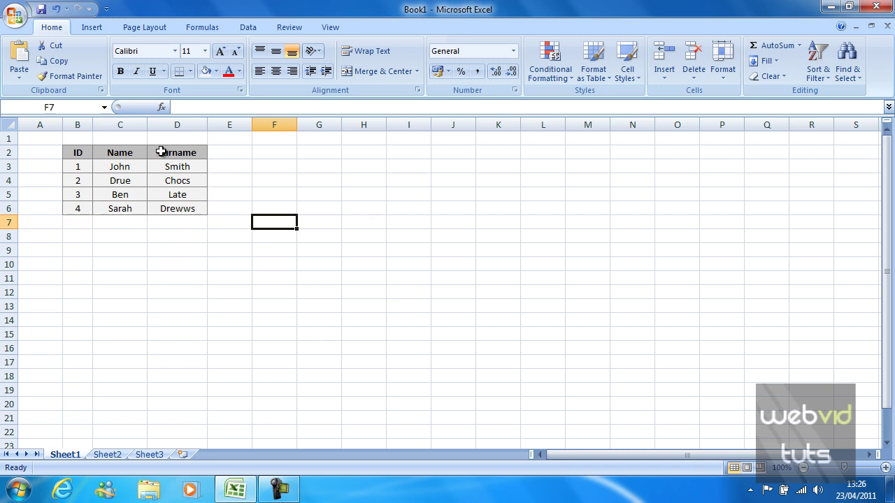
pyautogui.click(42, 139)
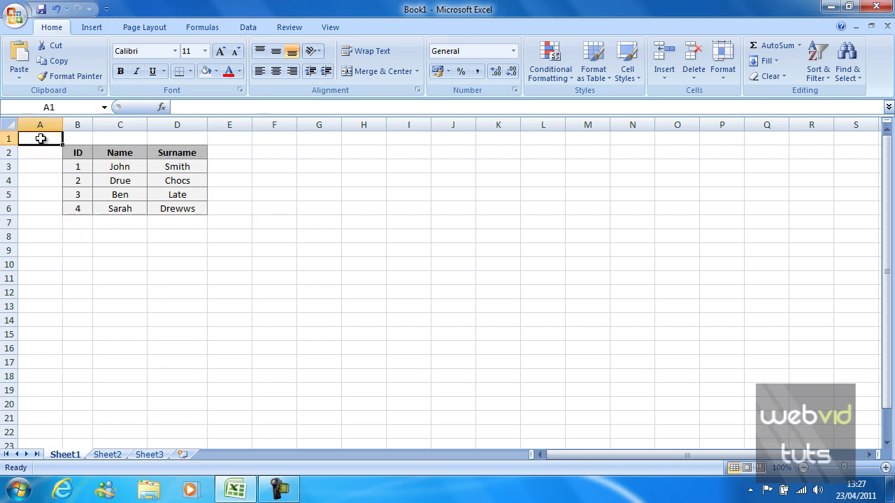